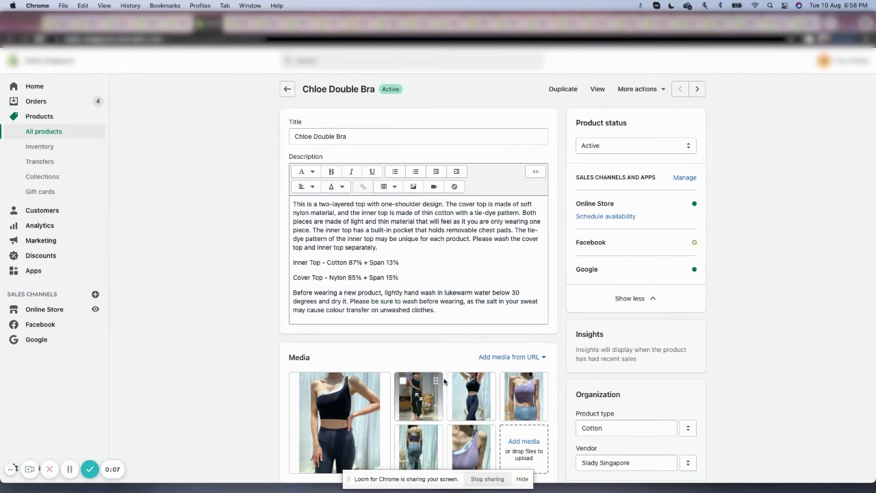
scroll(444, 381, "down", 10)
scroll(451, 369, "up", 5)
scroll(466, 362, "up", 5)
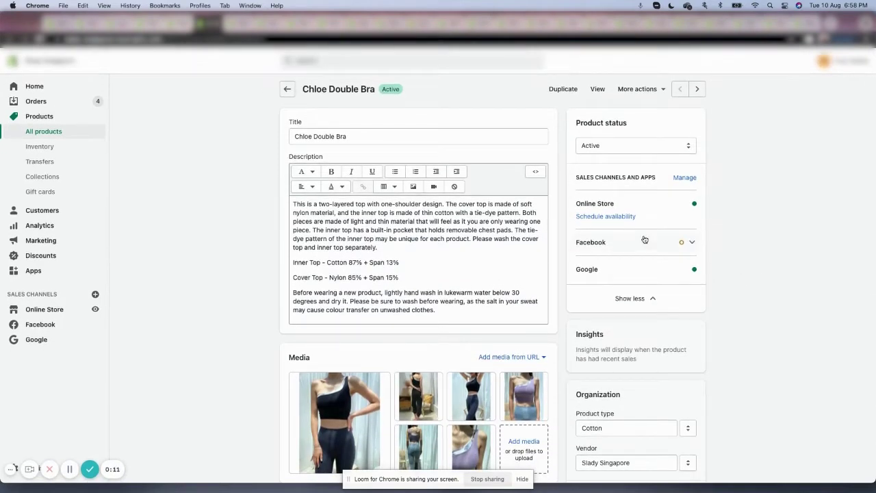
scroll(644, 239, "down", 1)
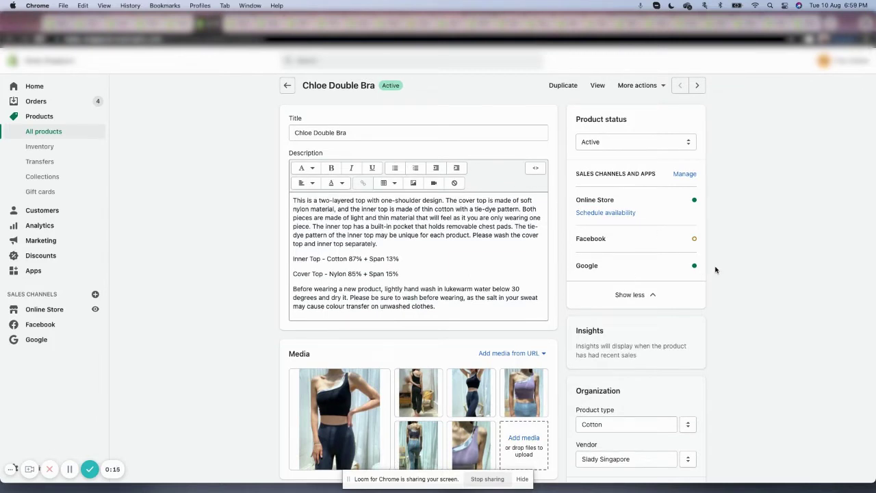
- Expand the Facebook sales channel status to see why Chloe Double Bra isn't syncing
left_click(678, 248)
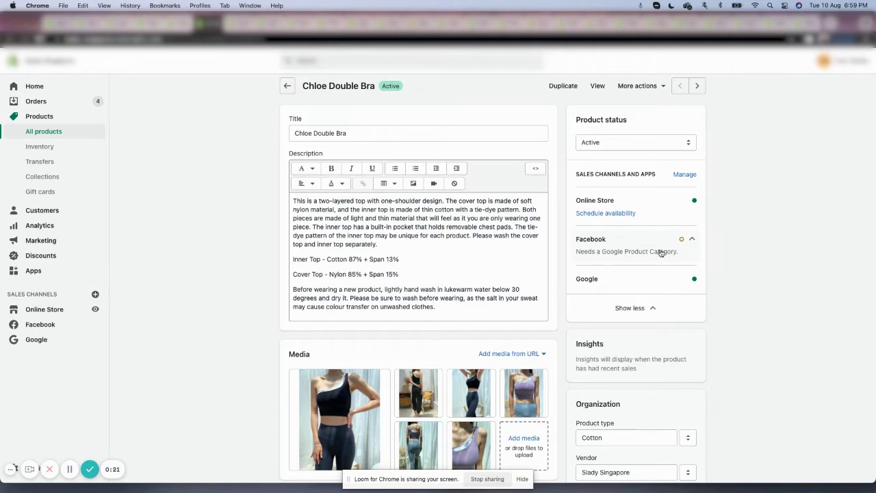
- Open the product's Google fields and clear the existing Activewear product category
left_click(637, 85)
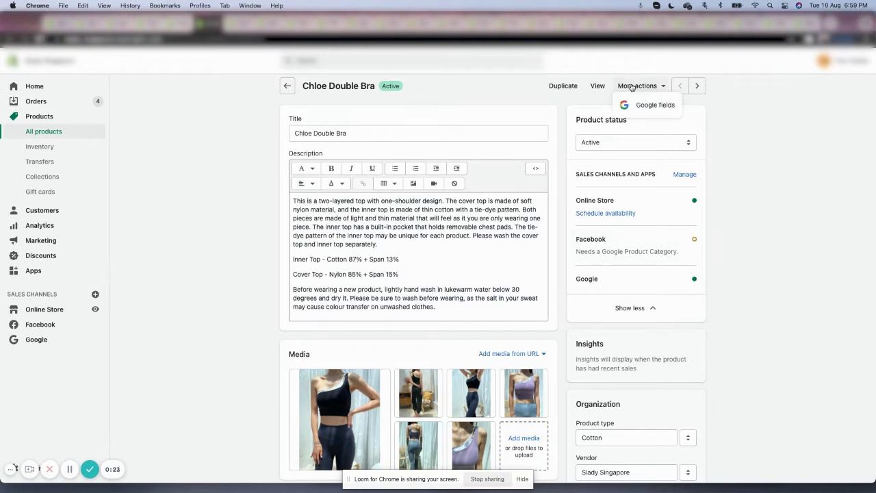
left_click(642, 106)
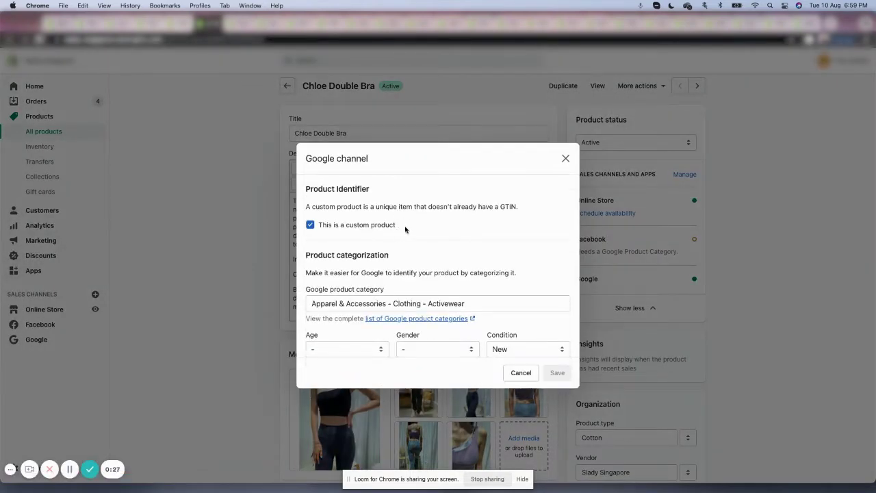
scroll(405, 229, "down", 2)
double_click(484, 262)
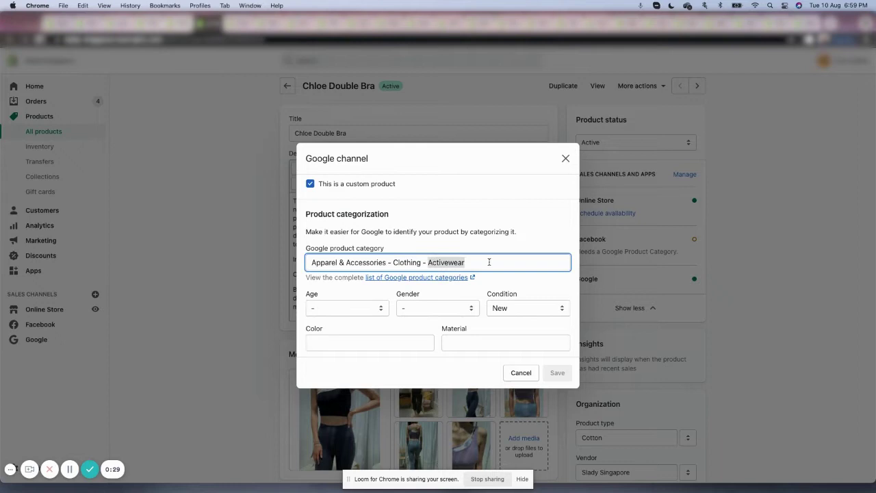
key("super+a")
key("BackSpace")
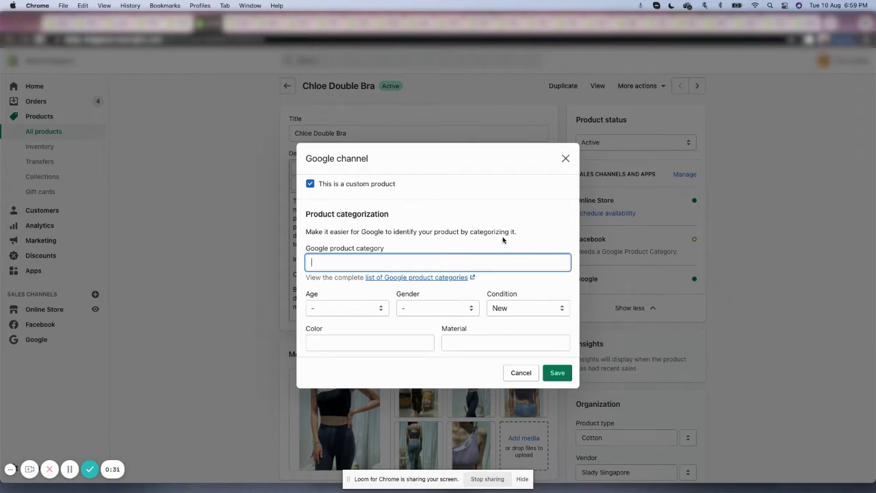
scroll(503, 239, "up", 1)
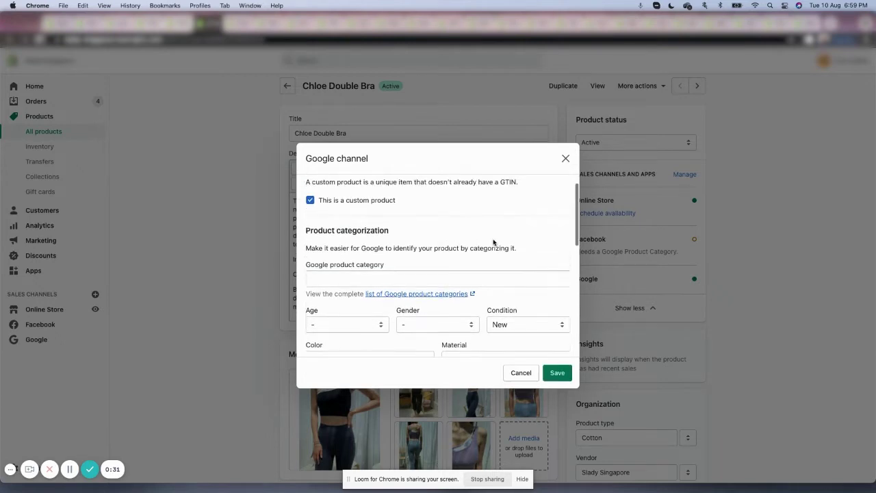
- Open the Google Merchant Center help article listing Google product categories
left_click(445, 294)
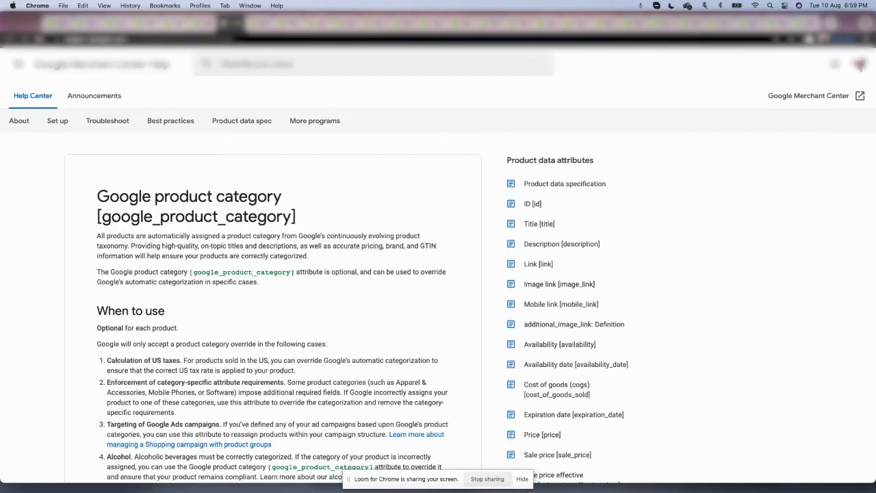
scroll(368, 282, "down", 5)
scroll(372, 276, "down", 5)
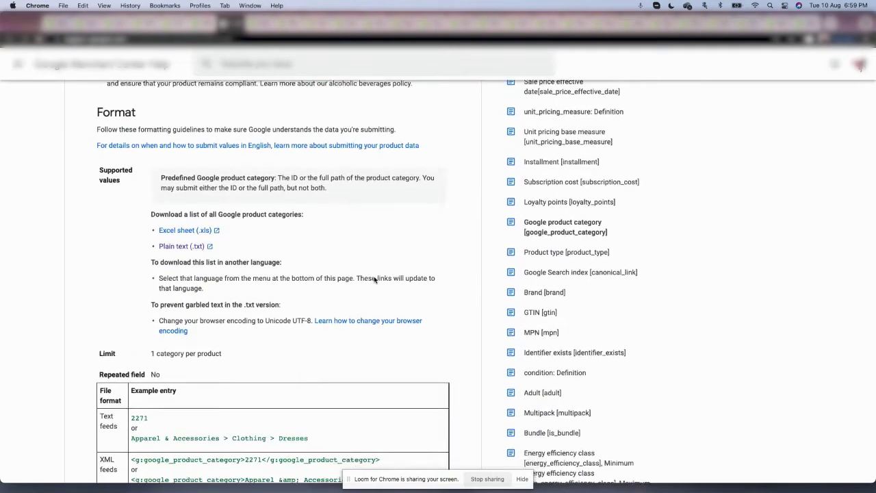
scroll(373, 278, "down", 4)
scroll(374, 279, "down", 4)
scroll(374, 280, "down", 4)
scroll(374, 280, "down", 4)
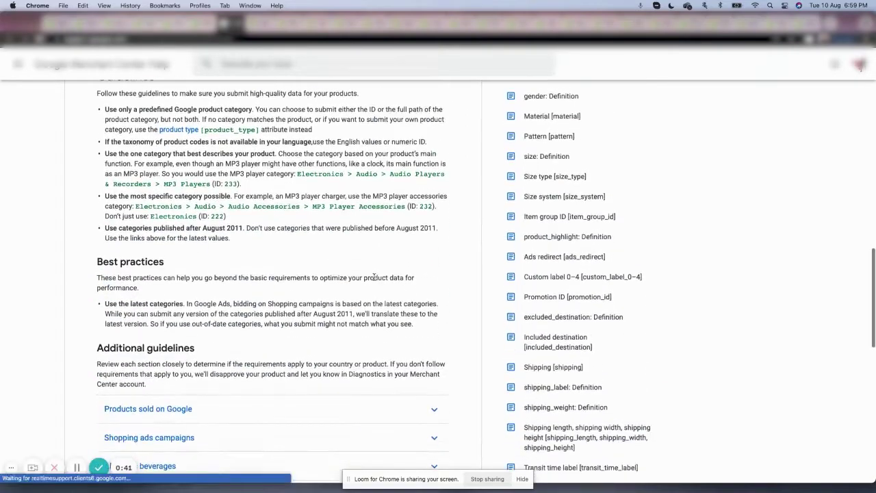
scroll(374, 278, "down", 3)
scroll(374, 278, "down", 5)
scroll(374, 278, "down", 4)
scroll(375, 278, "up", 2)
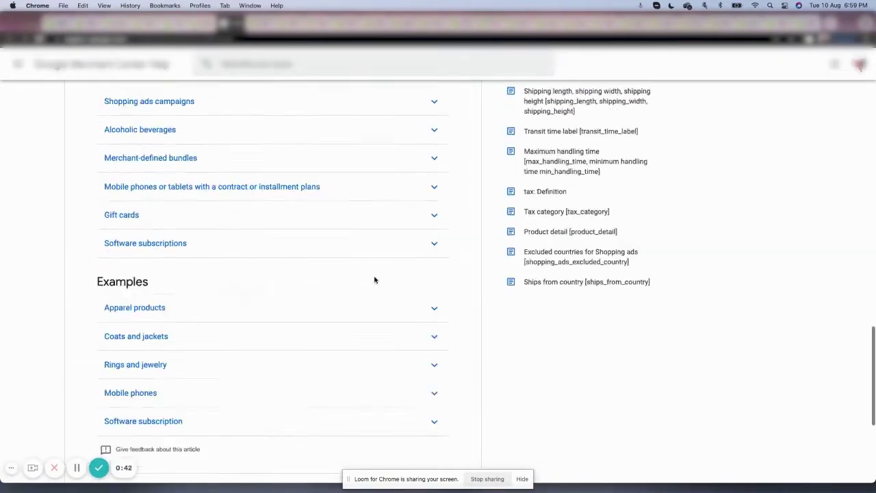
scroll(374, 277, "up", 10)
scroll(374, 278, "up", 5)
scroll(374, 278, "up", 5)
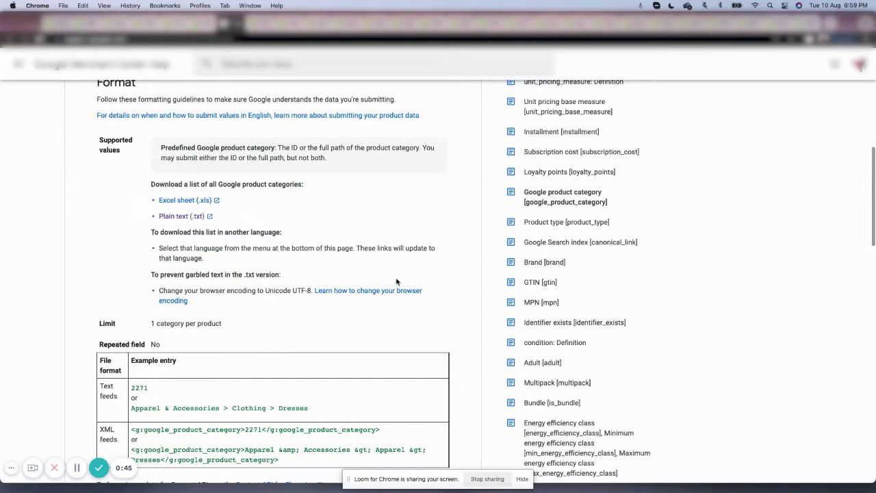
- Find and copy the 5322 'Apparel & Accessories > Clothing > Activewear' line from the plain-text list
left_click(181, 216)
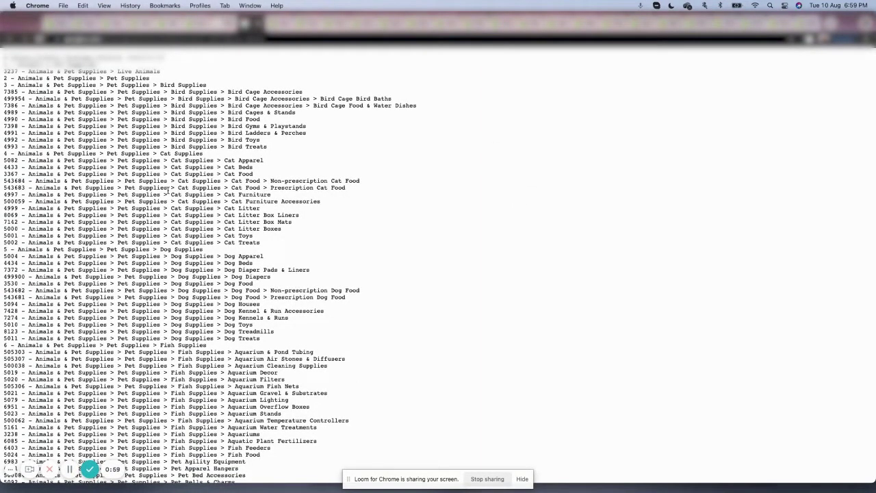
key("super+f")
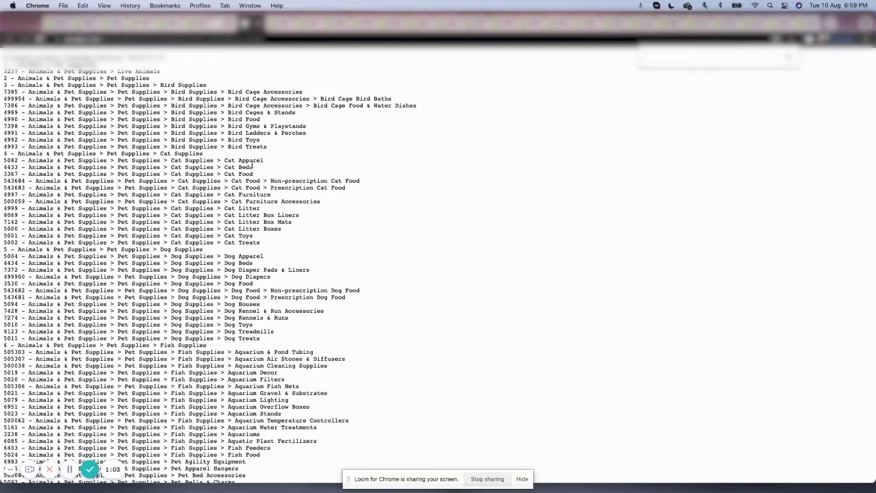
type("d")
type("activewear")
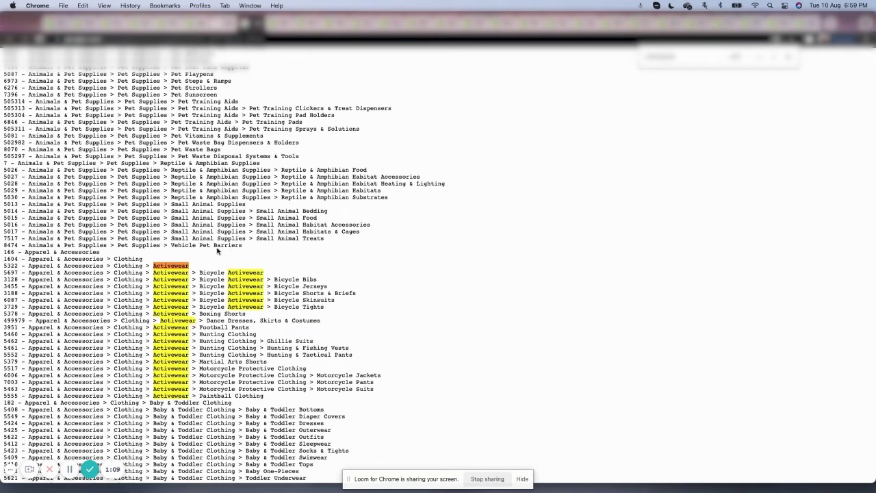
scroll(209, 268, "down", 1)
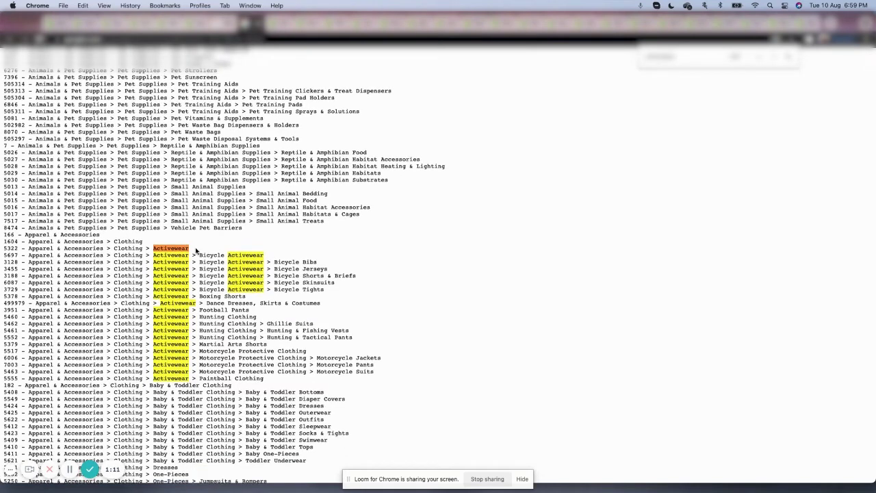
left_click_drag(190, 248, 7, 247)
key("super+c")
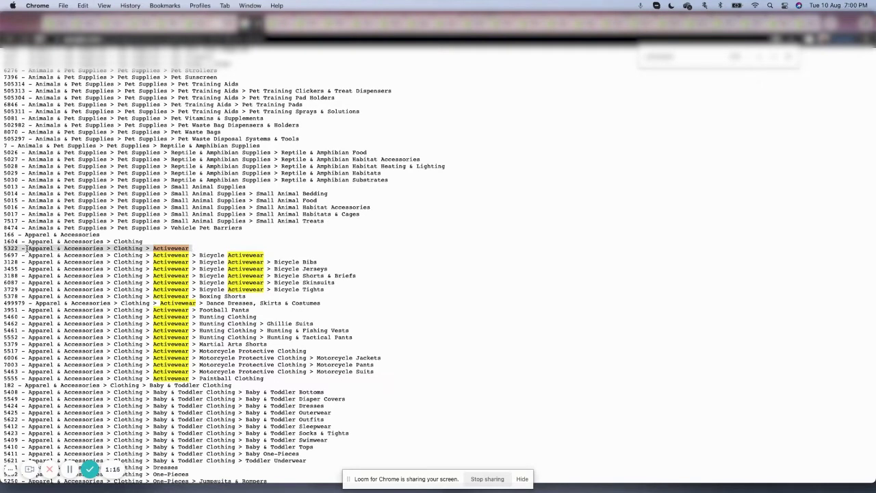
left_click(175, 243)
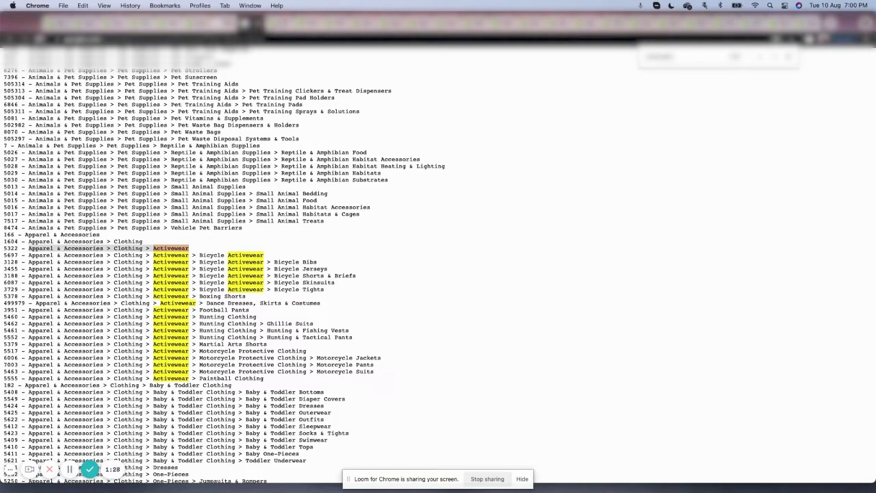
- Enter the Activewear suggestion as the Google category, replacing each '>' with '-'
left_click(199, 28)
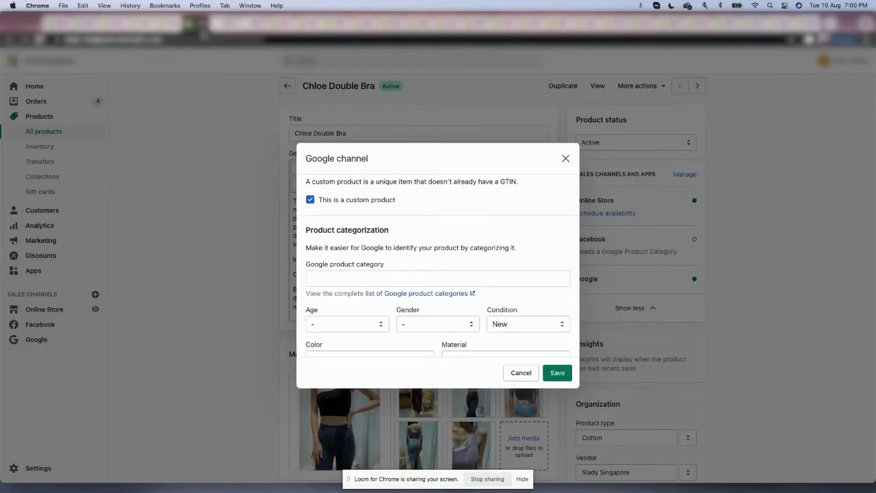
left_click(411, 277)
scroll(431, 215, "up", 2)
scroll(431, 215, "down", 2)
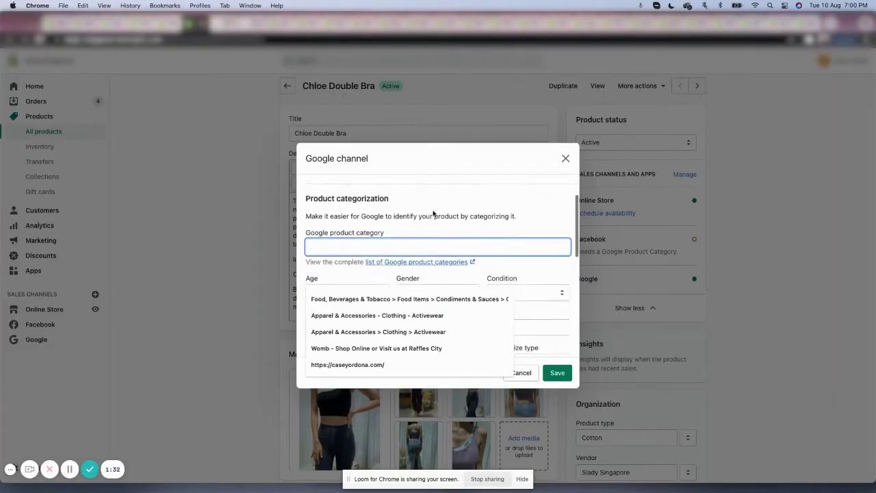
key("Down")
key("Down")
key("Return")
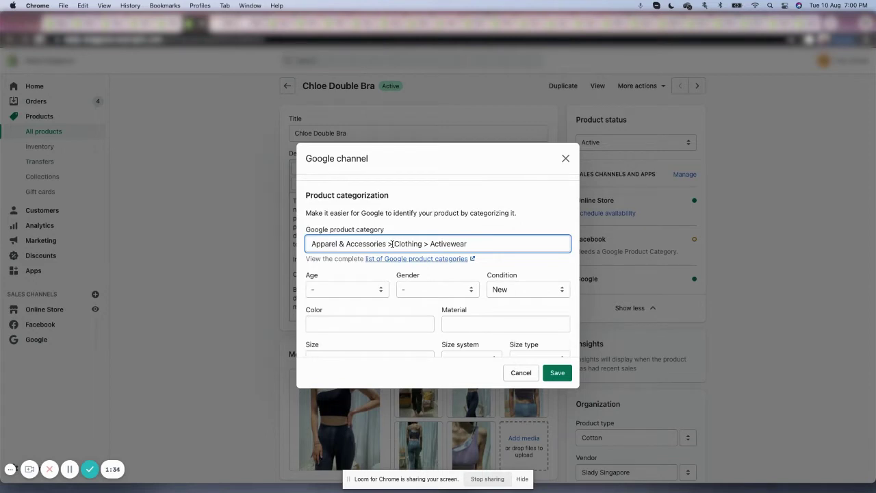
left_click(390, 244)
key("BackSpace")
key("Delete")
type("-")
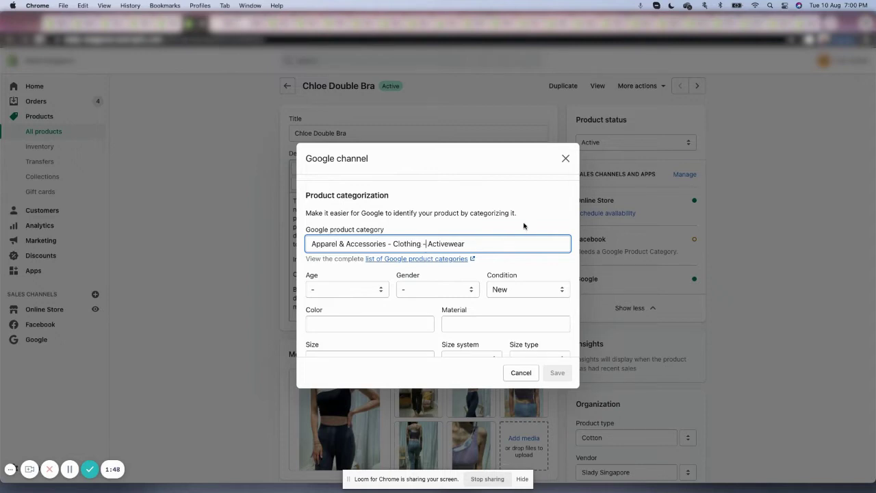
scroll(535, 306, "down", 10)
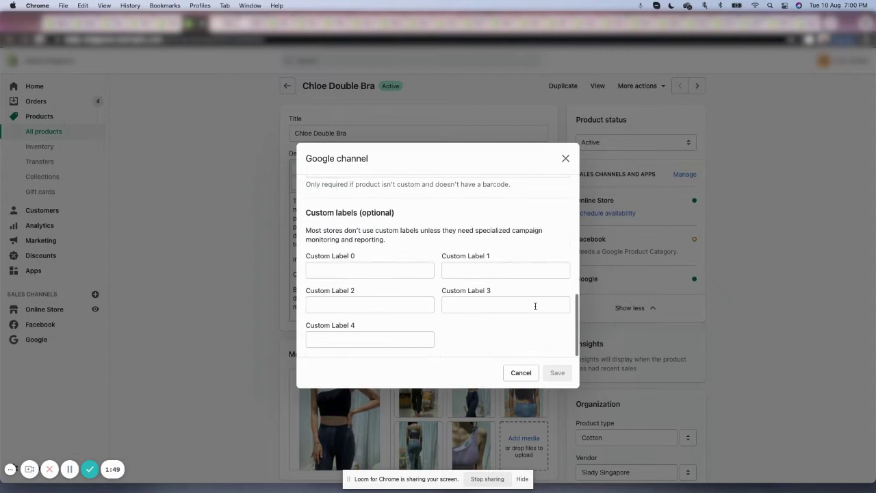
- Save the Google channel fields after touching Custom Label 4, then close the dialog
left_click(401, 338)
left_click(458, 336)
left_click(428, 342)
left_click(497, 334)
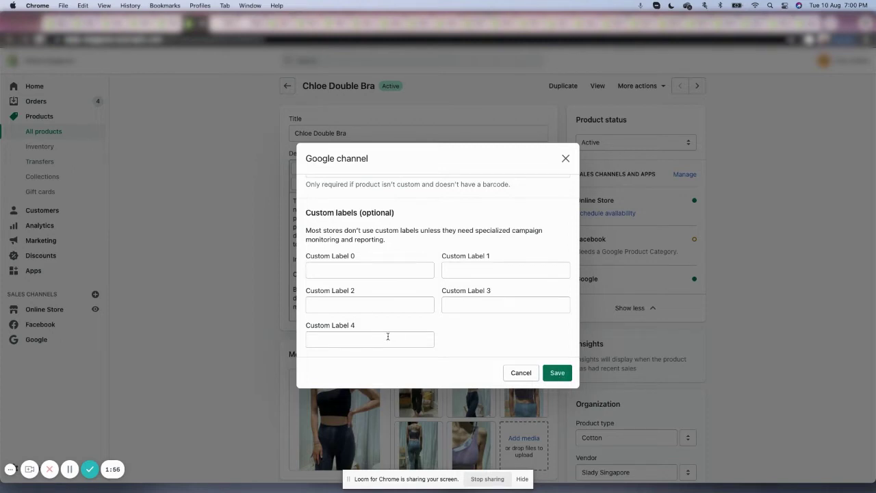
left_click(560, 372)
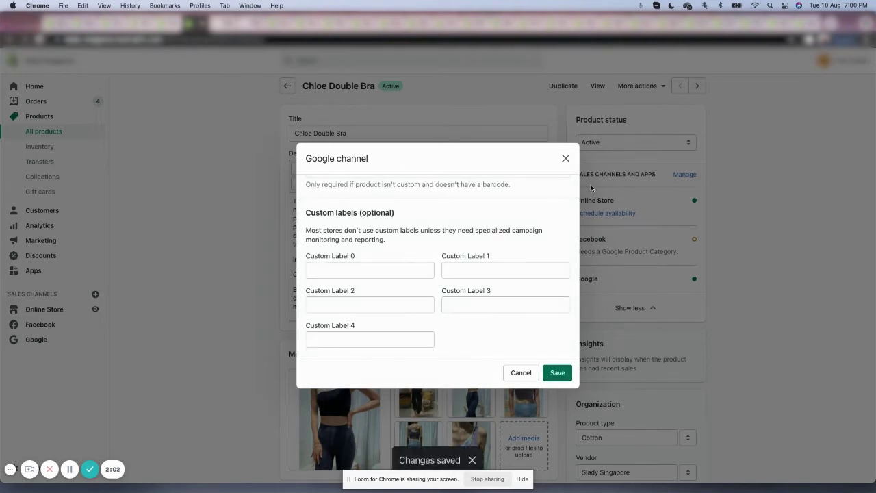
left_click(565, 158)
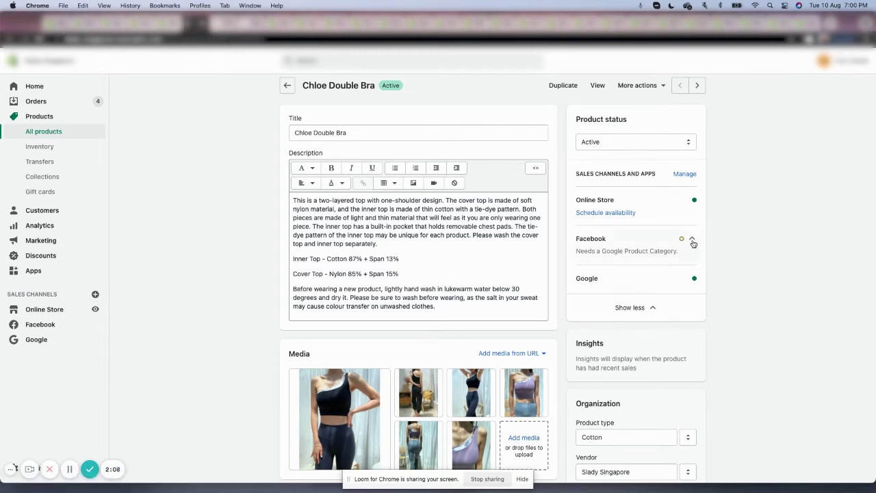
- Reload the Chloe Double Bra page to confirm Facebook now shows a green status
mouse_move(681, 242)
key("super+r")
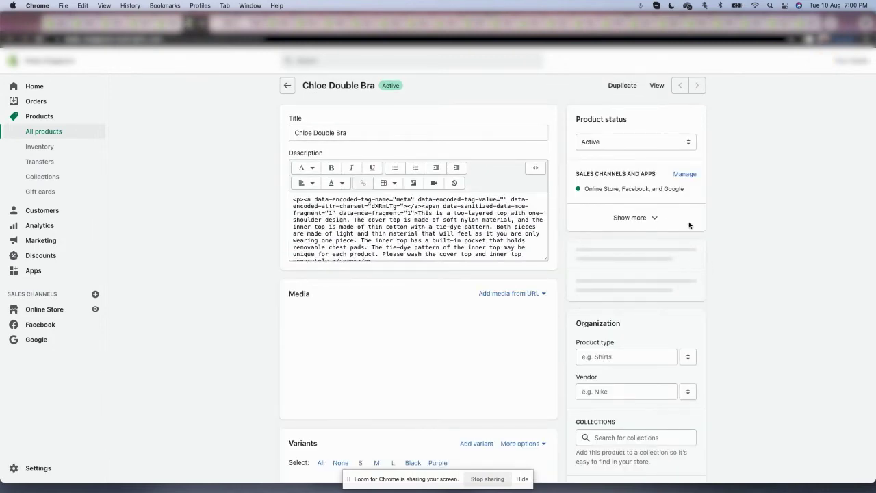